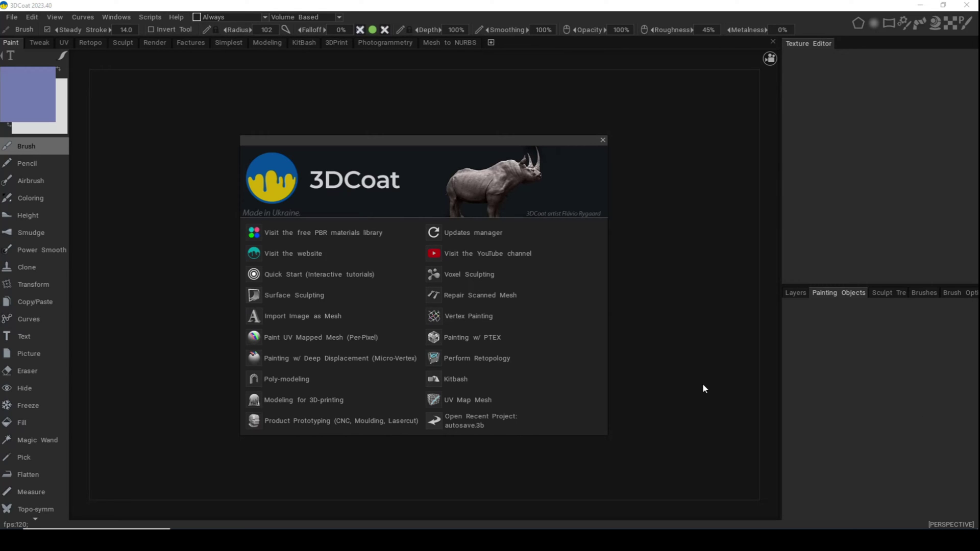
Start poly-modeling and add a cube of about 324 units with 3 divisions per axis
click(289, 379)
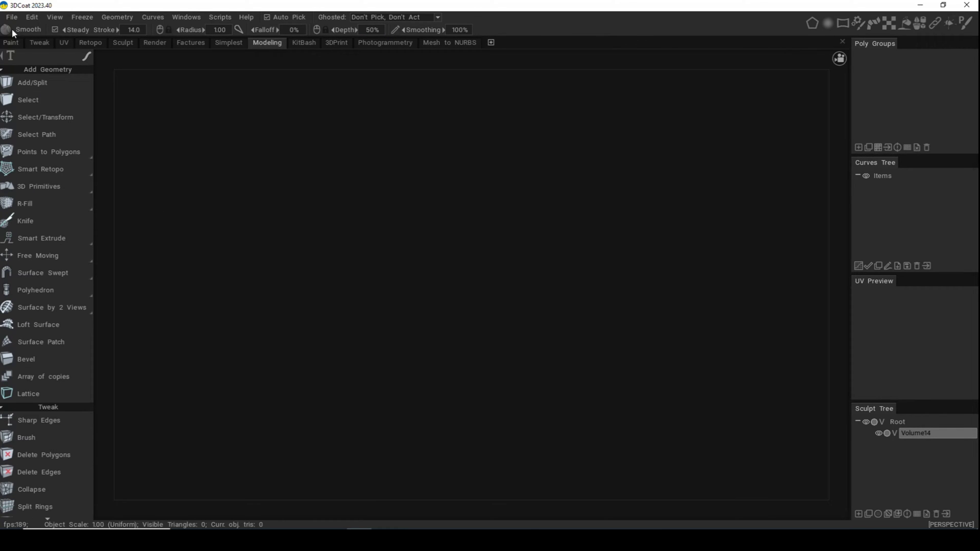
mouse_move(25, 203)
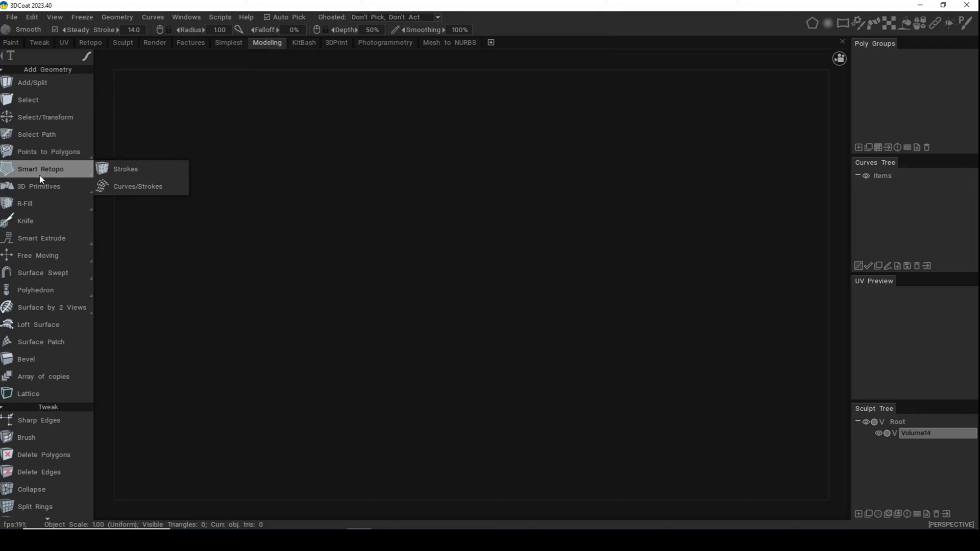
click(40, 188)
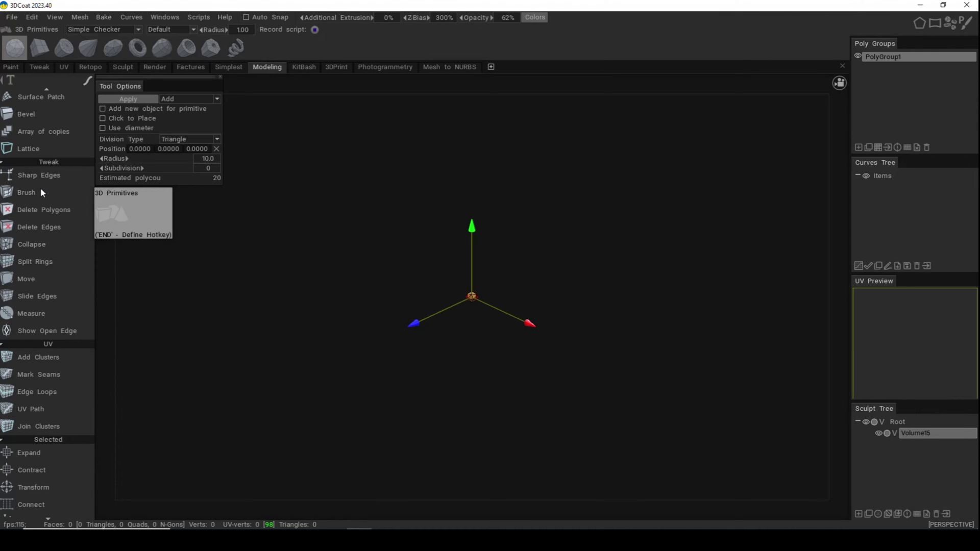
click(45, 50)
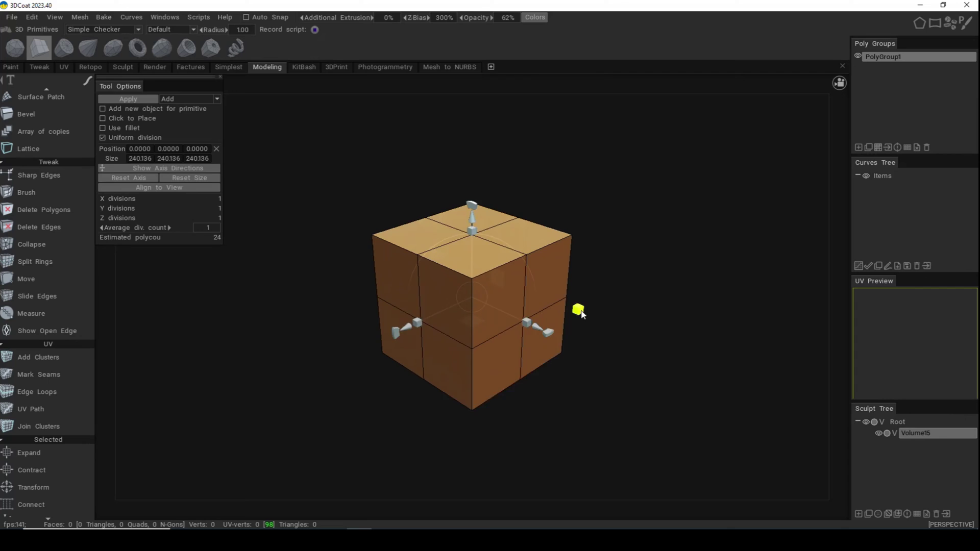
drag(473, 302, 575, 314)
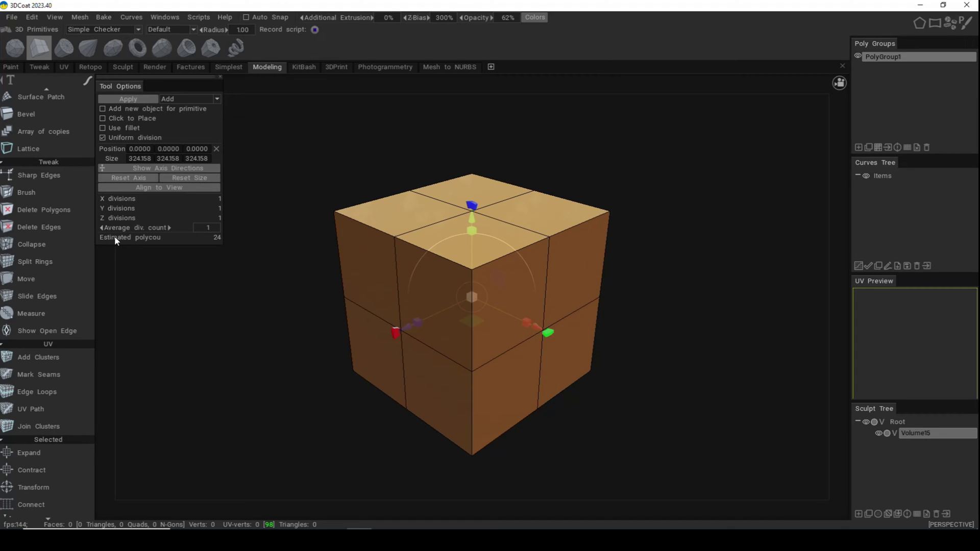
drag(136, 228, 141, 227)
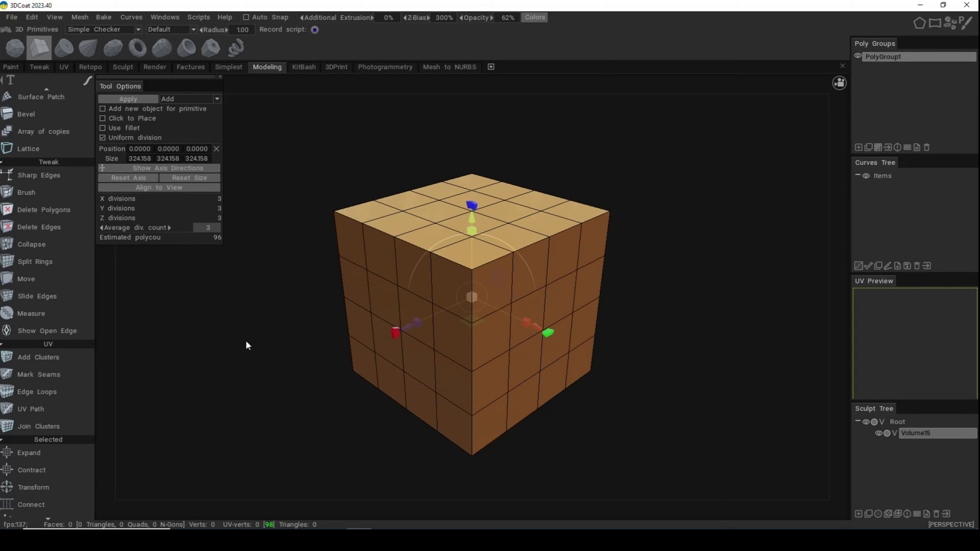
click(132, 99)
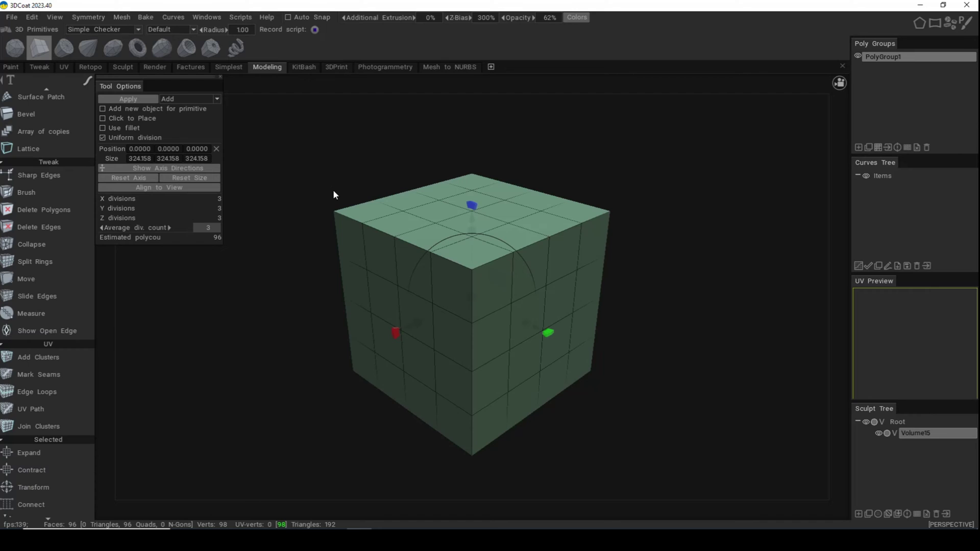
Measure the cube's top face diagonally, corner to corner, reading 456.69 inches
key(space)
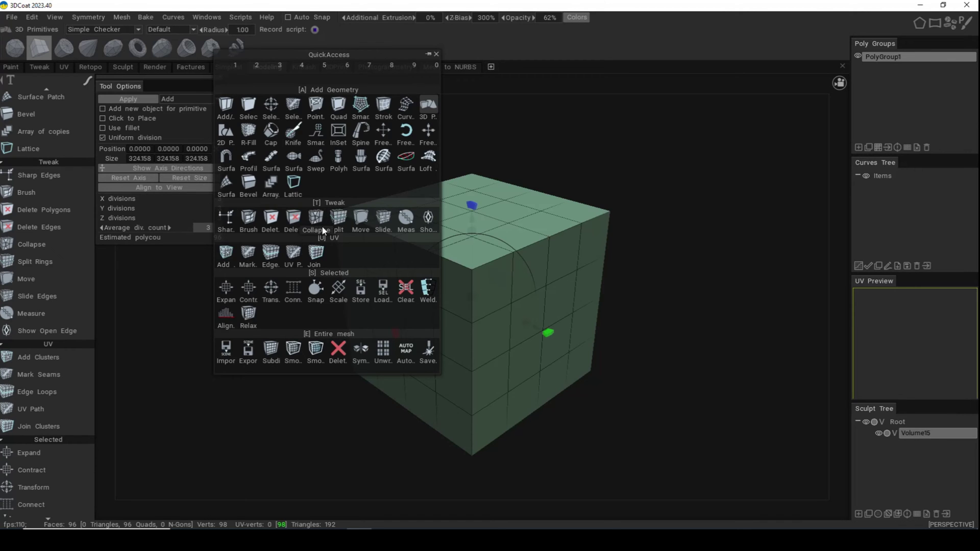
click(406, 217)
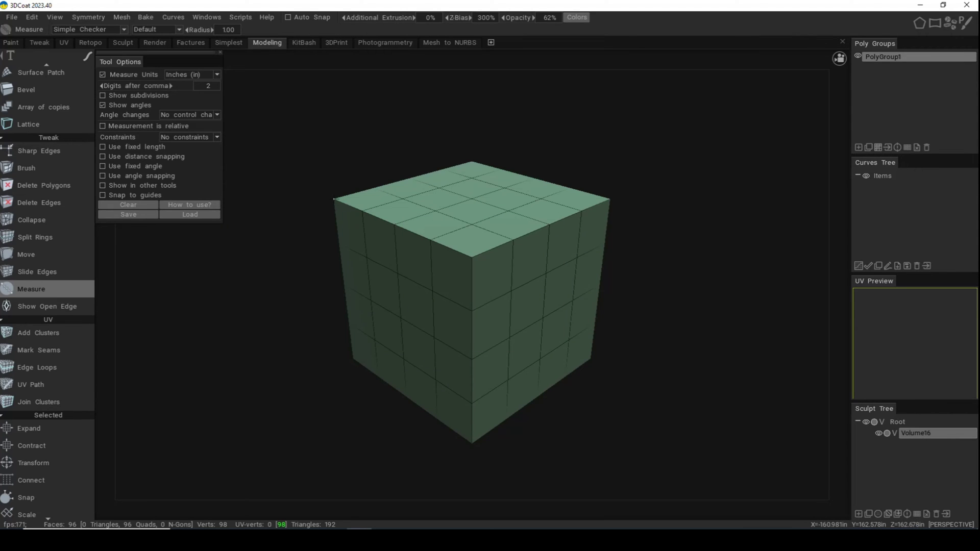
click(335, 199)
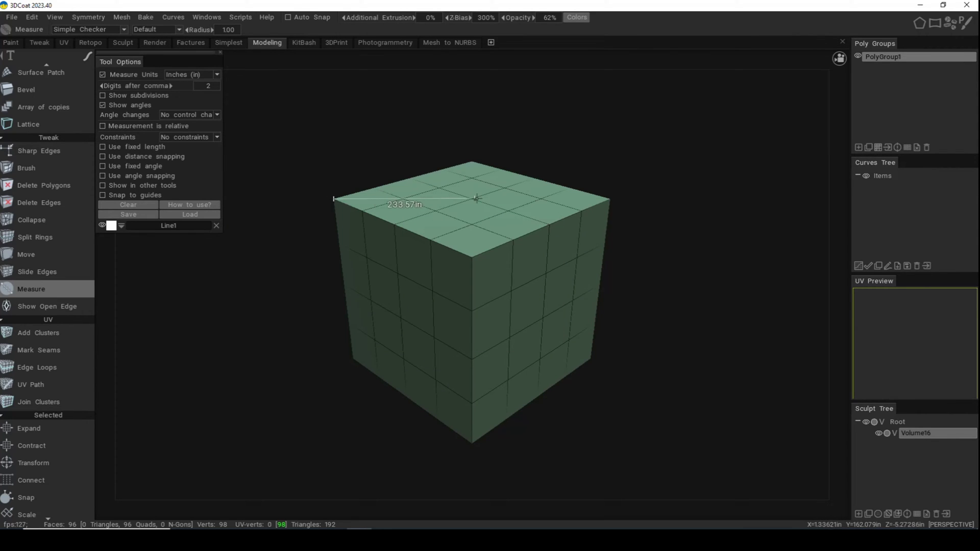
drag(368, 203, 610, 200)
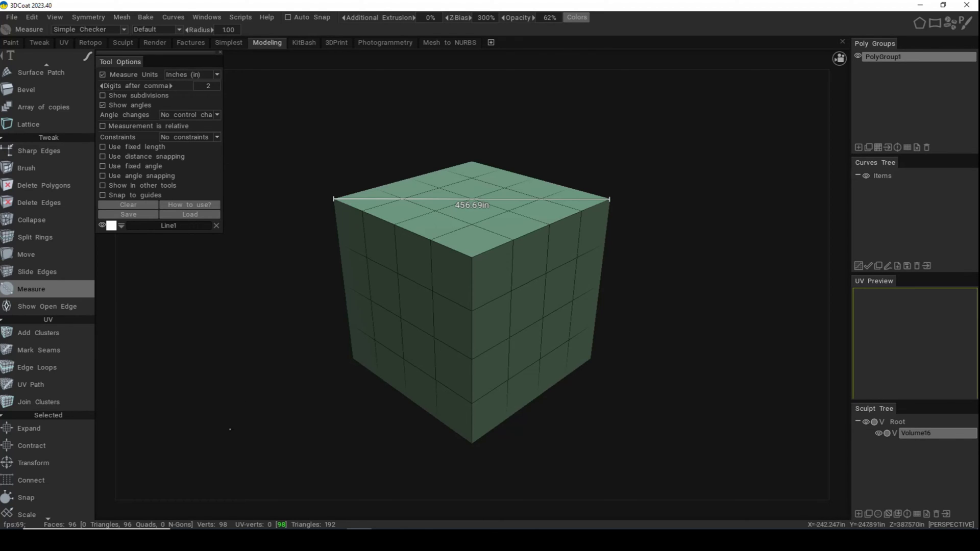
mouse_move(490, 253)
middle_down()
mouse_move(463, 311)
mouse_move(490, 361)
middle_up()
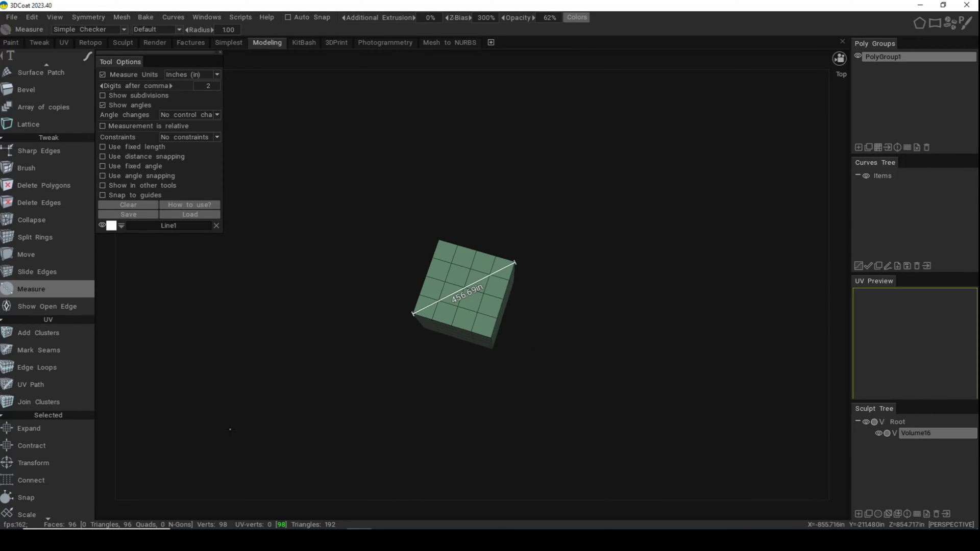
mouse_move(490, 360)
middle_down()
mouse_move(490, 253)
mouse_move(497, 329)
middle_up()
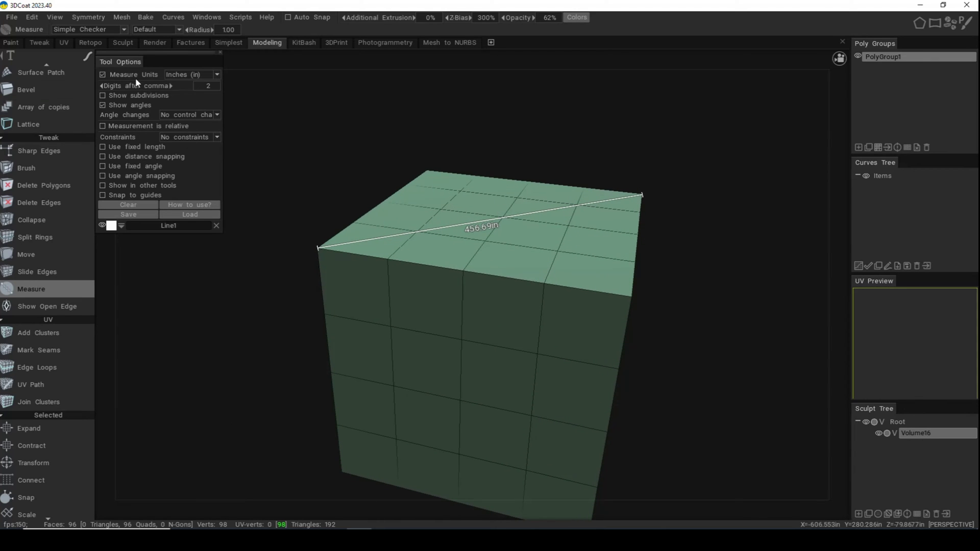
Keep Inches as the measure unit and show subdivision ticks on the diagonal line
click(204, 75)
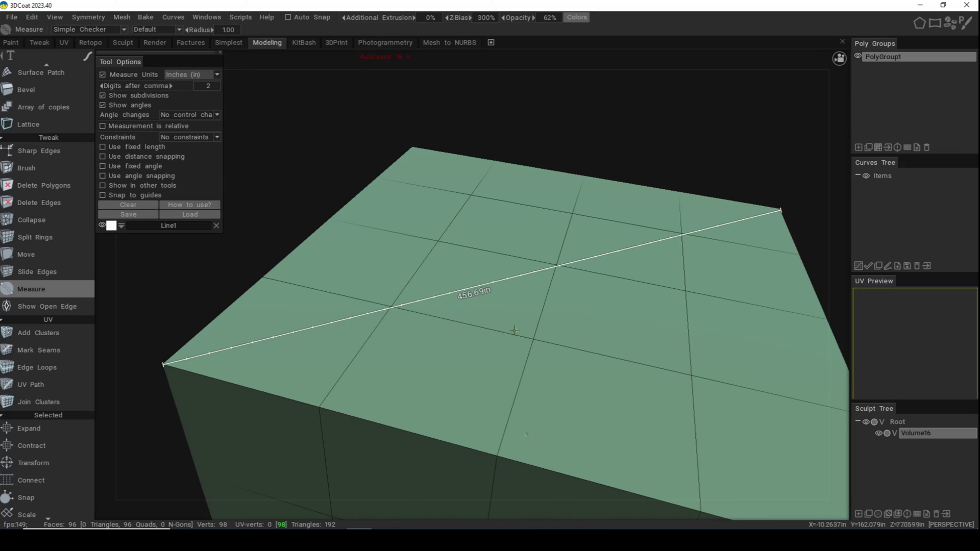
middle_drag(514, 329, 356, 195)
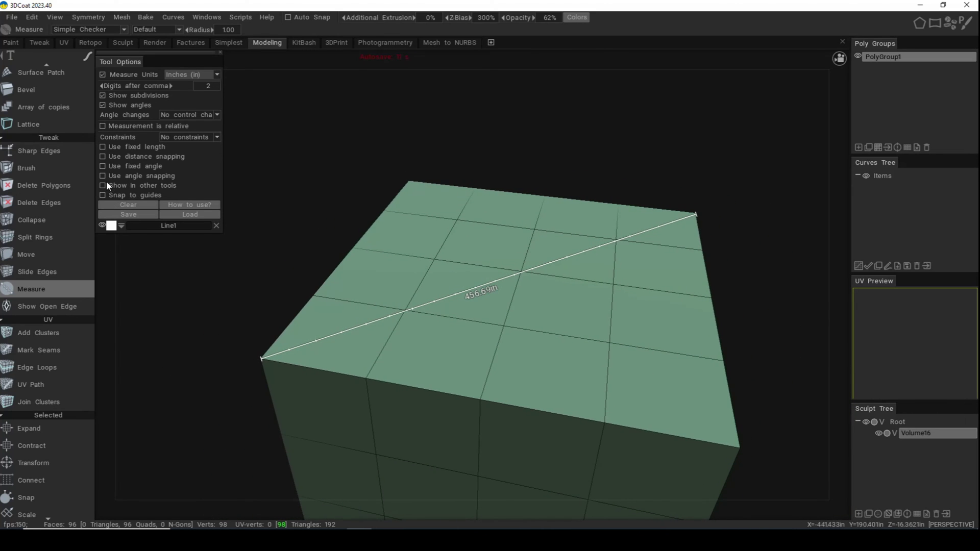
Expand Line1's details to reveal its exact 456.693390-inch length
click(122, 226)
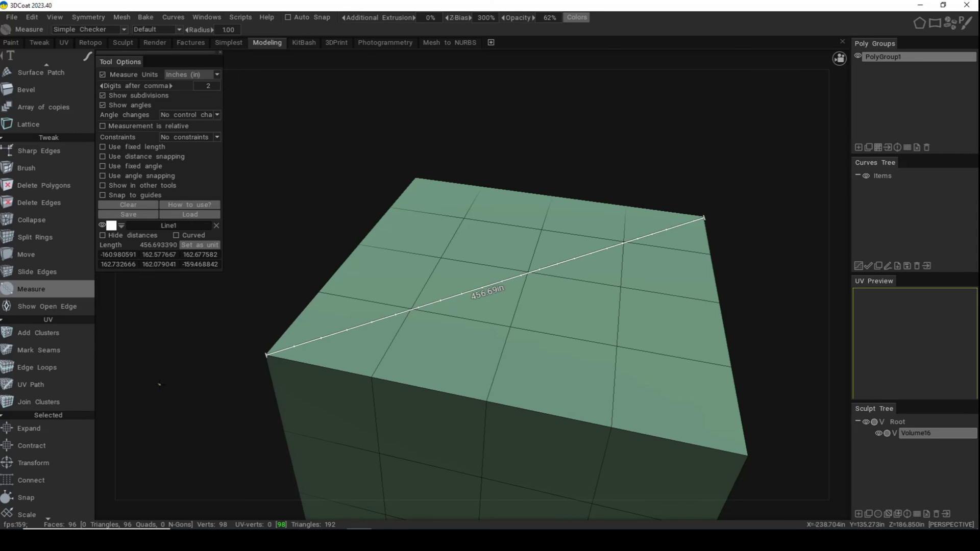
right_drag(159, 385, 168, 388)
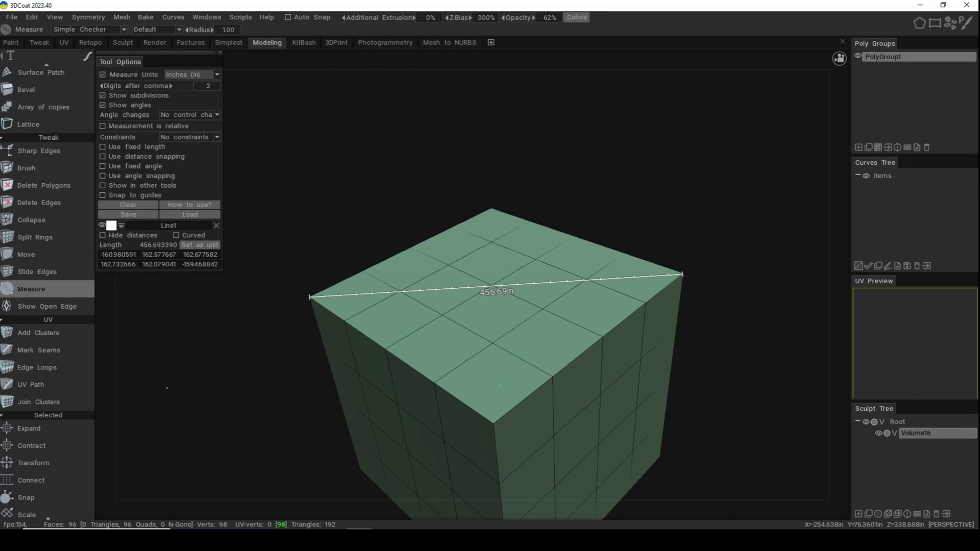
drag(167, 388, 100, 374)
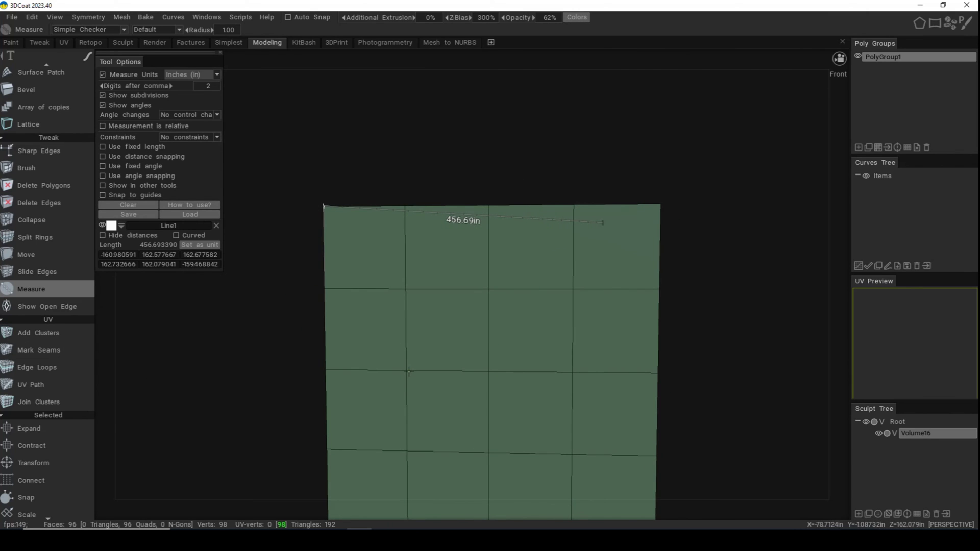
Measure one front-face grid edge vertex to vertex as Line2, reading 82.02 inches
drag(406, 371, 484, 372)
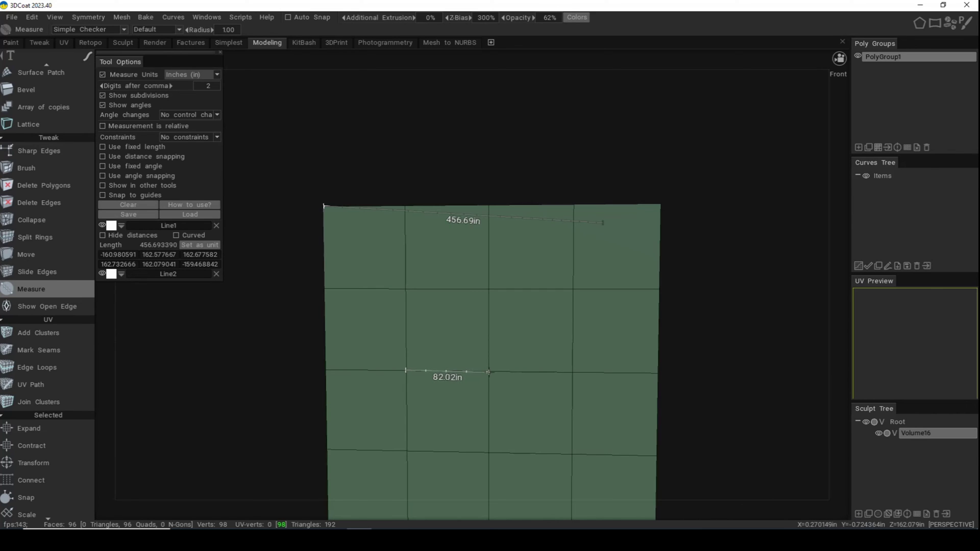
drag(485, 371, 489, 370)
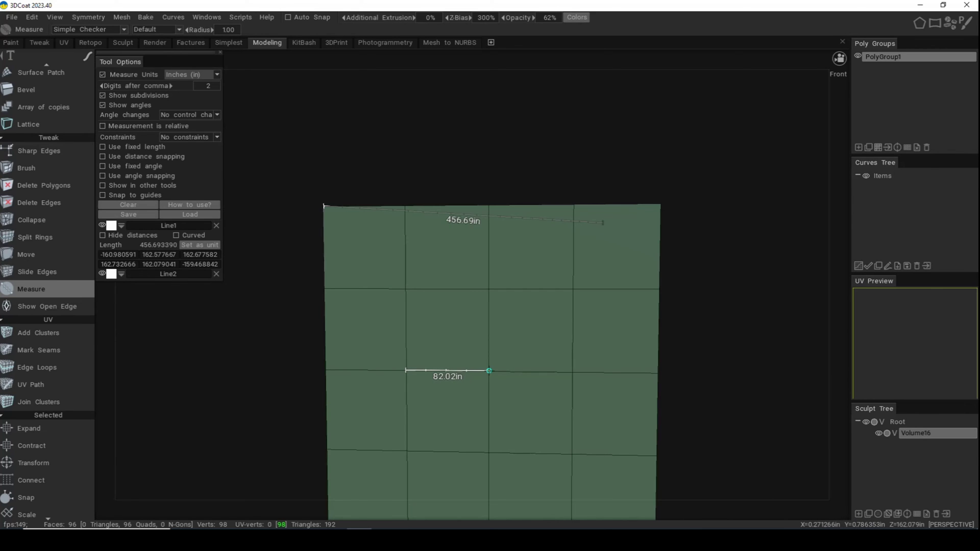
right_drag(489, 371, 778, 308)
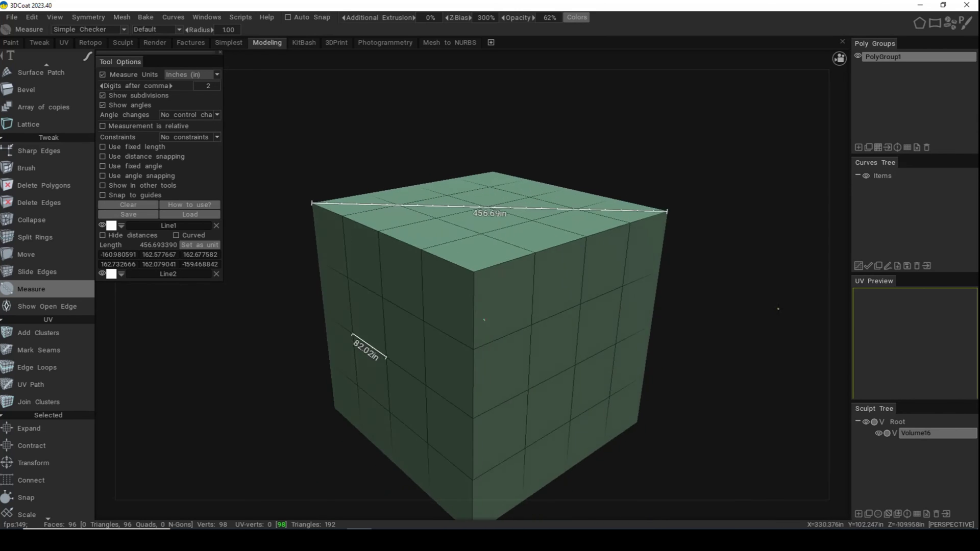
right_drag(490, 325, 481, 330)
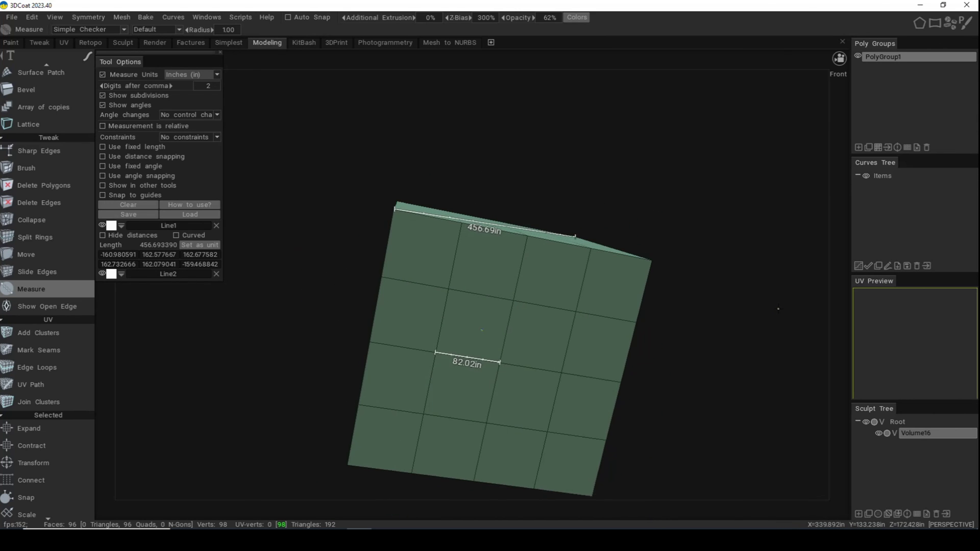
right_drag(777, 311, 743, 310)
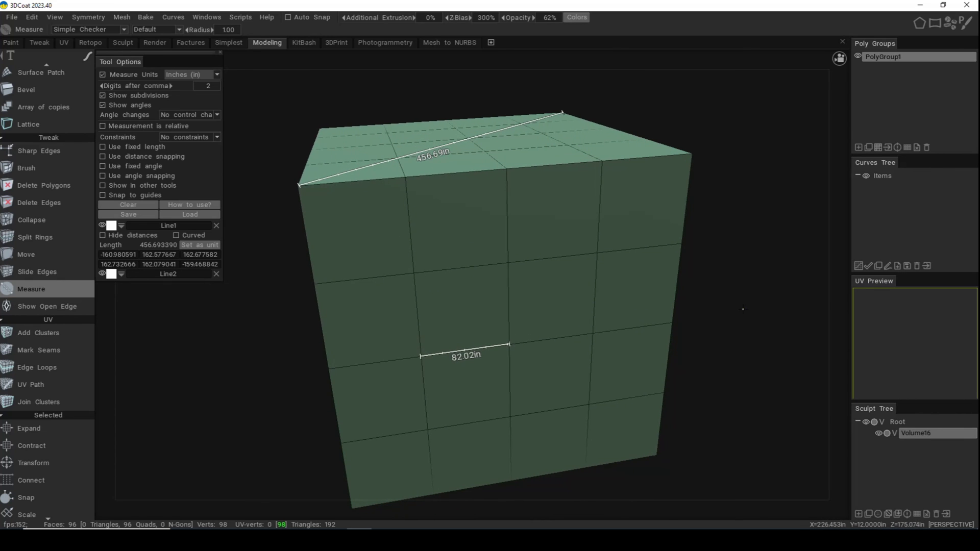